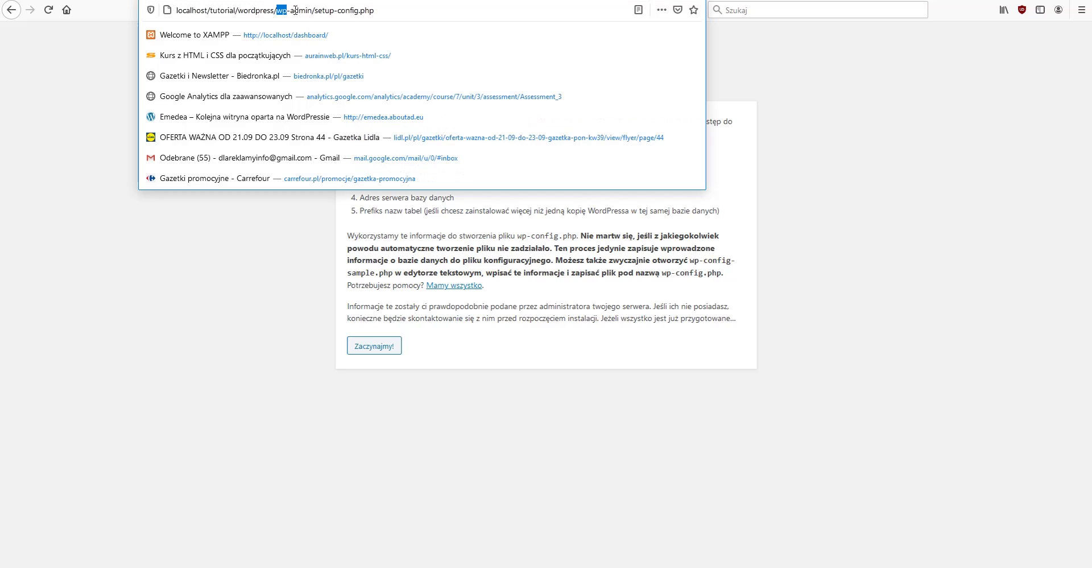
key(BackSpace)
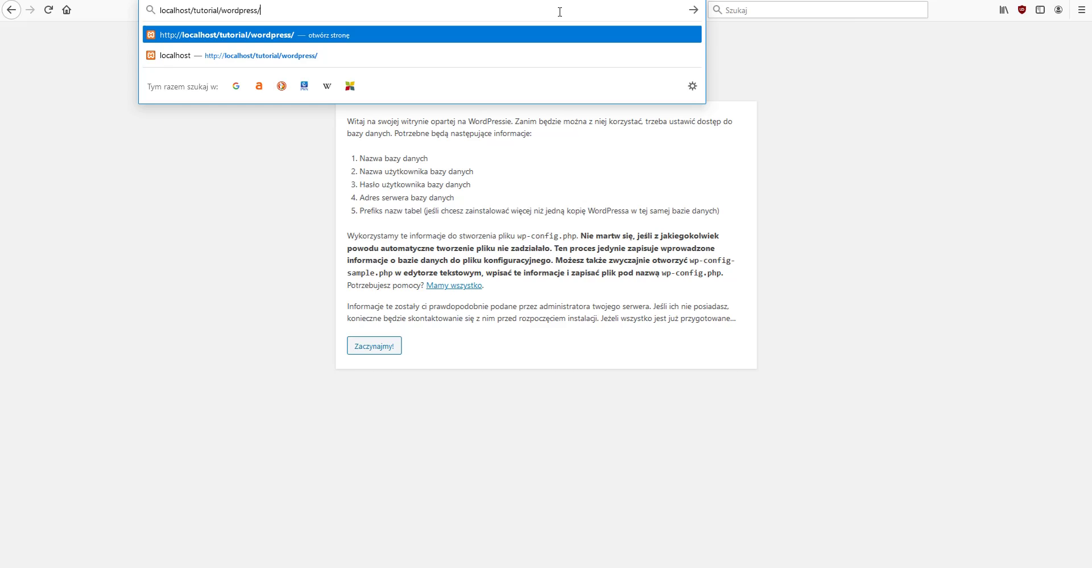
key(Return)
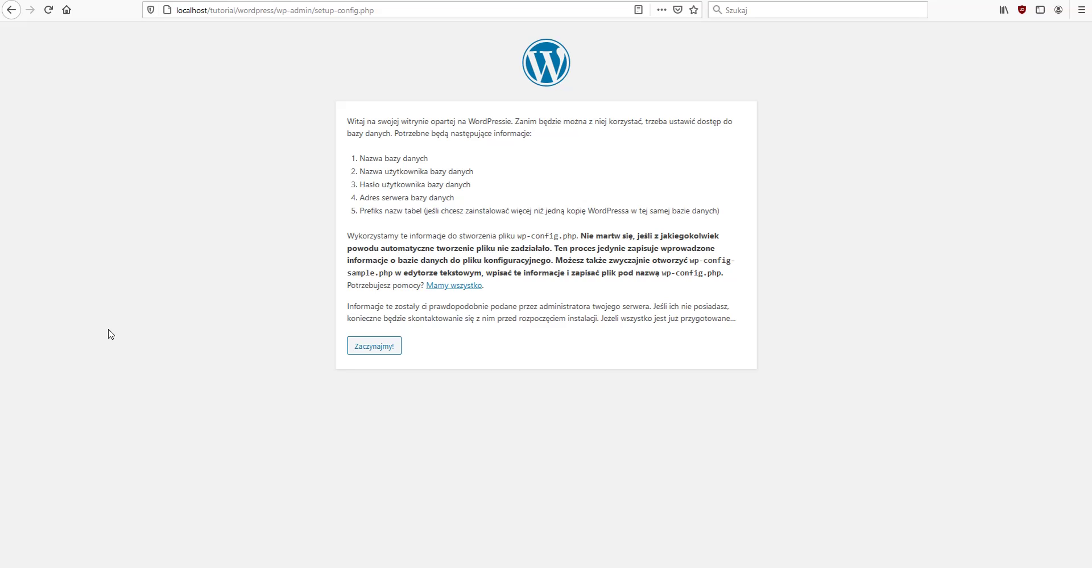
- Start the database setup and replace the default database name with tutorial
click(379, 350)
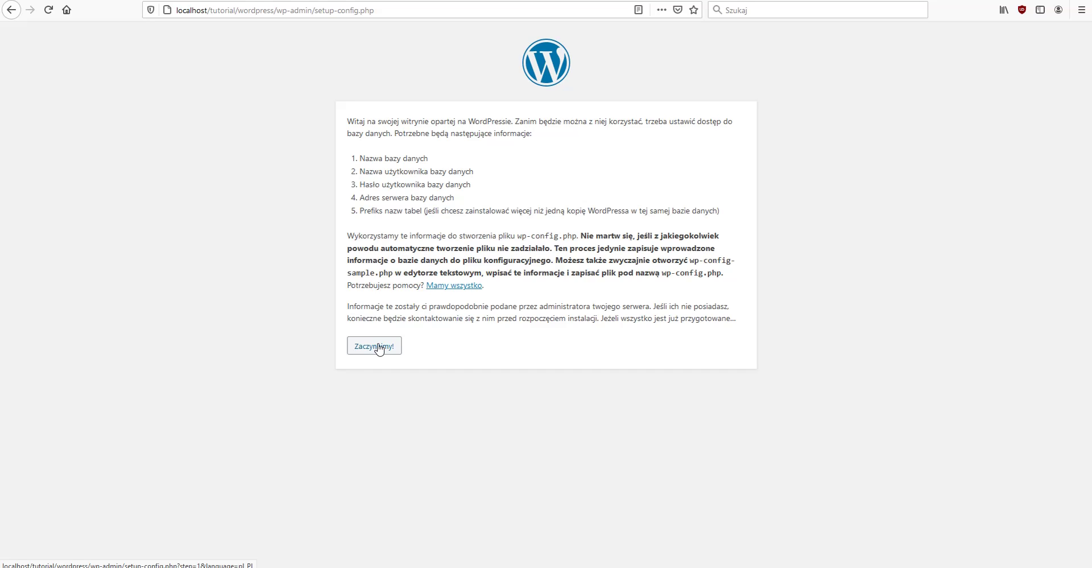
click(379, 348)
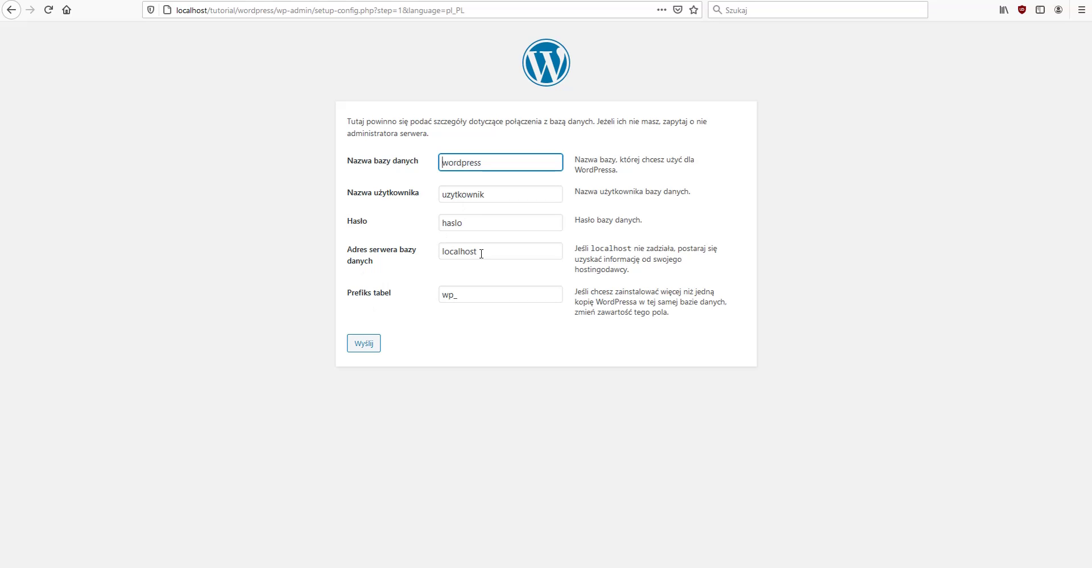
click(457, 294)
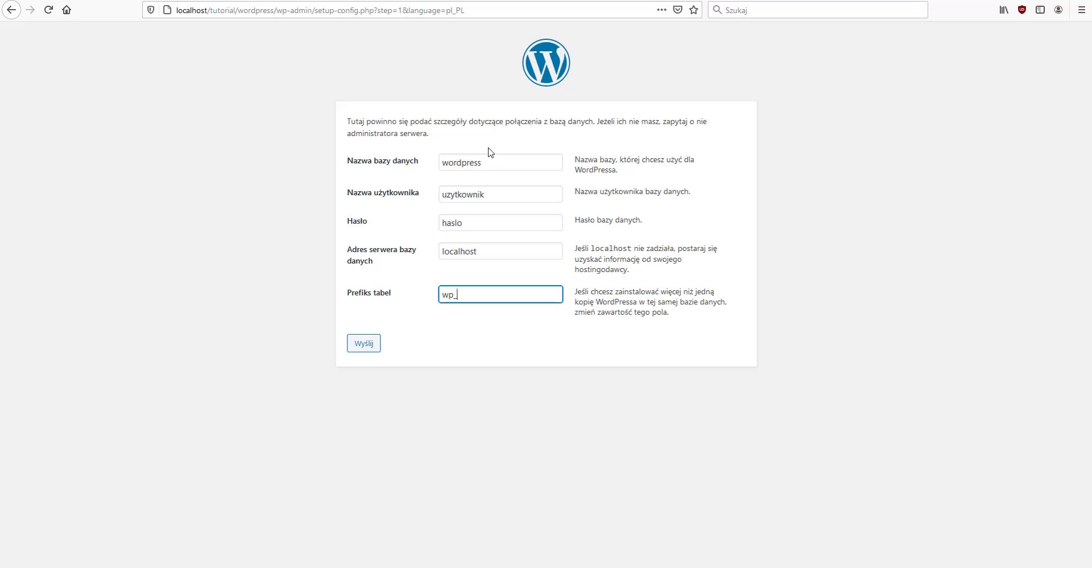
click(493, 160)
drag(493, 161, 426, 171)
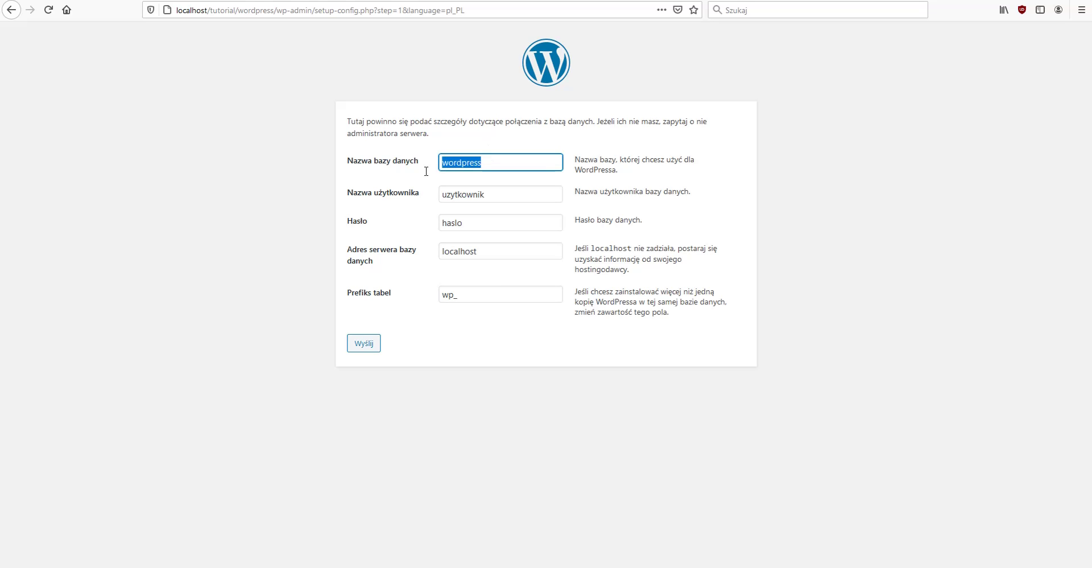
key(BackSpace)
text(tutorial)
- Set the database username to tutorial and enter the database password
key(Tab)
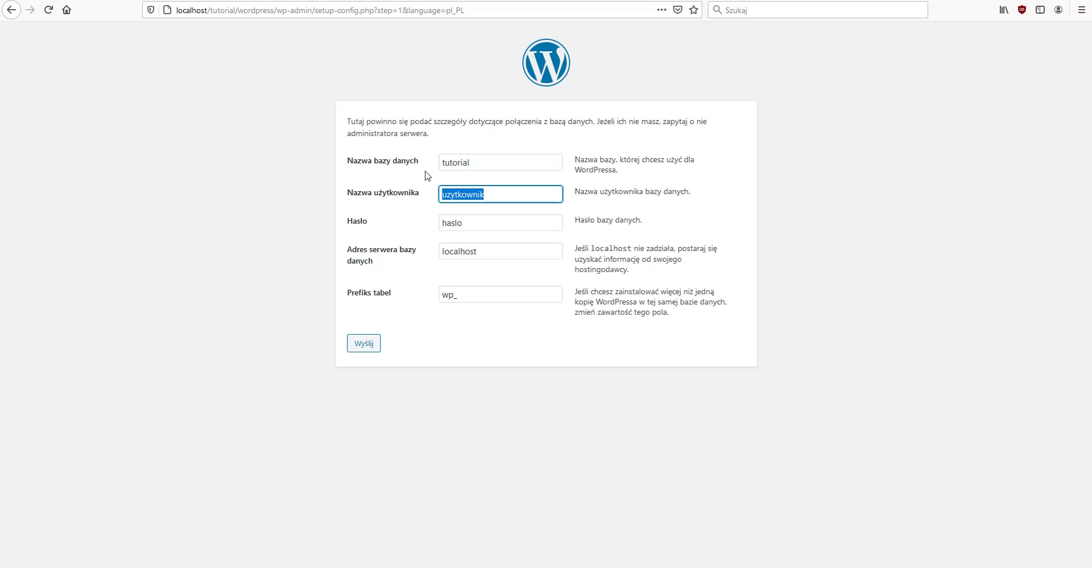
text(tutu)
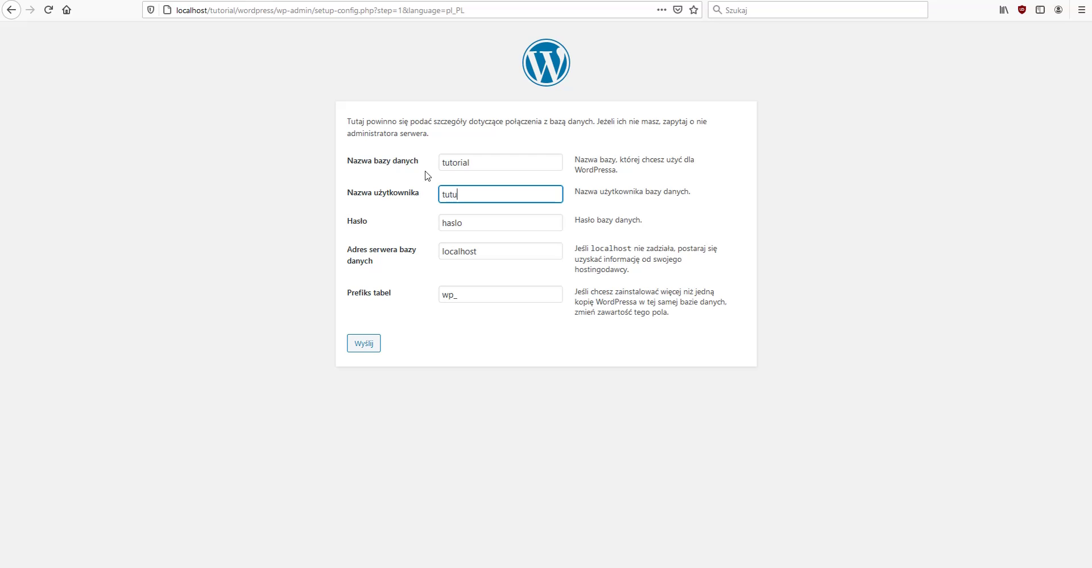
key(BackSpace)
text(orial)
key(Tab)
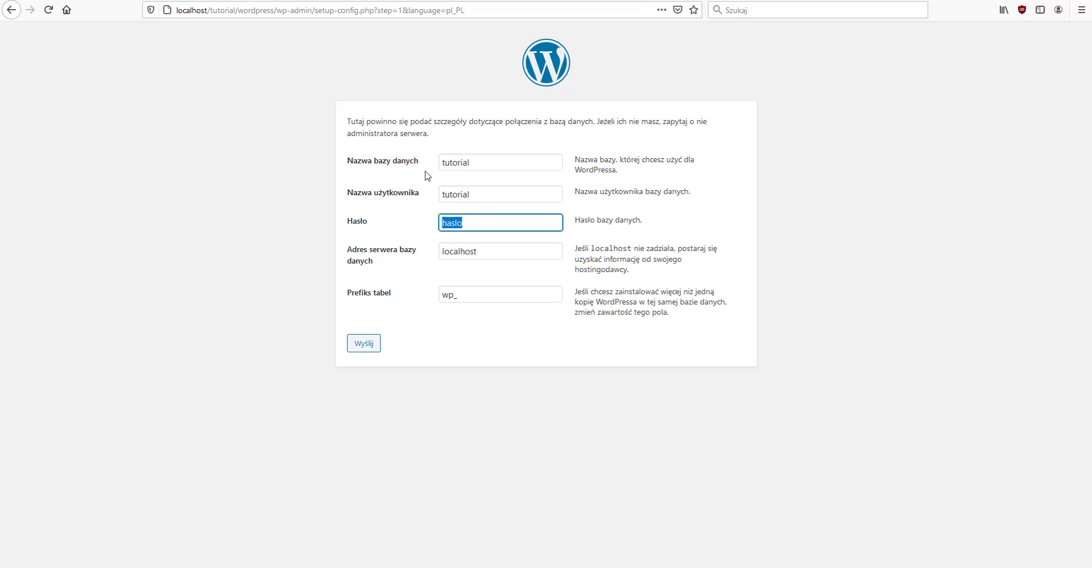
text(tutorial1)
- Submit the database details, run the installer, enter the admin username, and select the suggested password
click(370, 346)
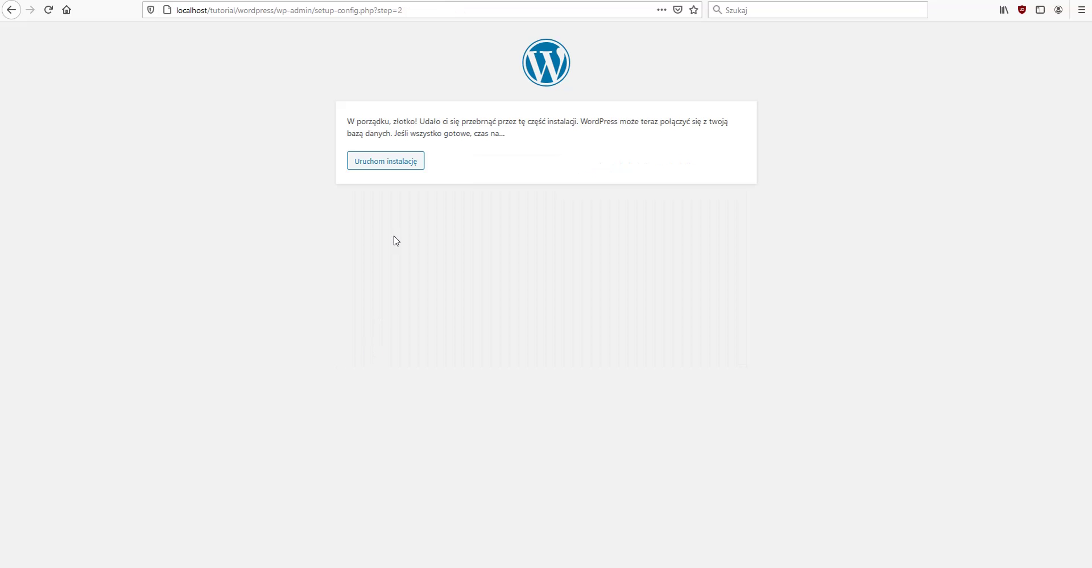
click(390, 162)
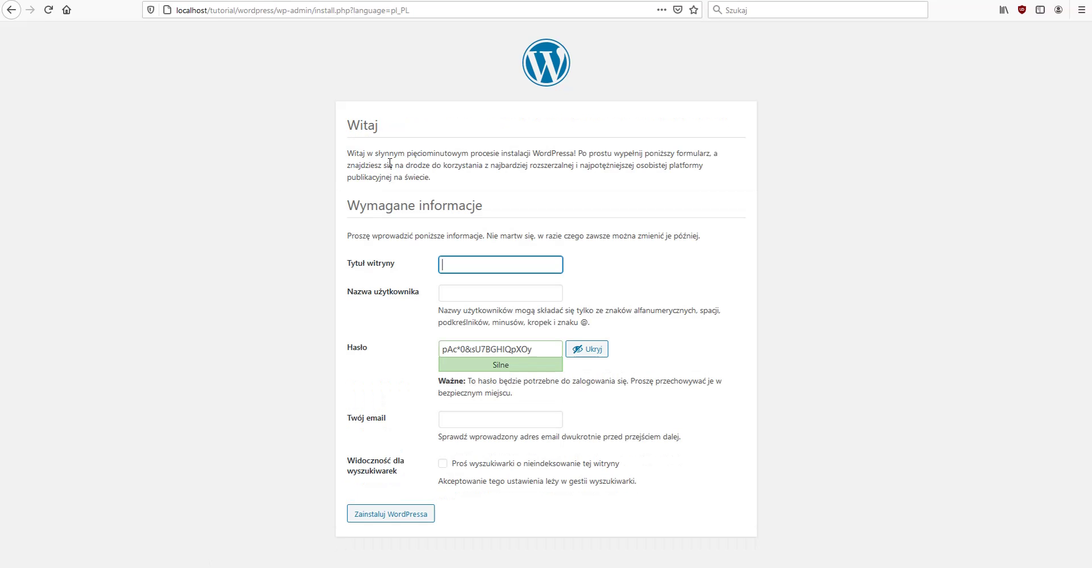
click(469, 299)
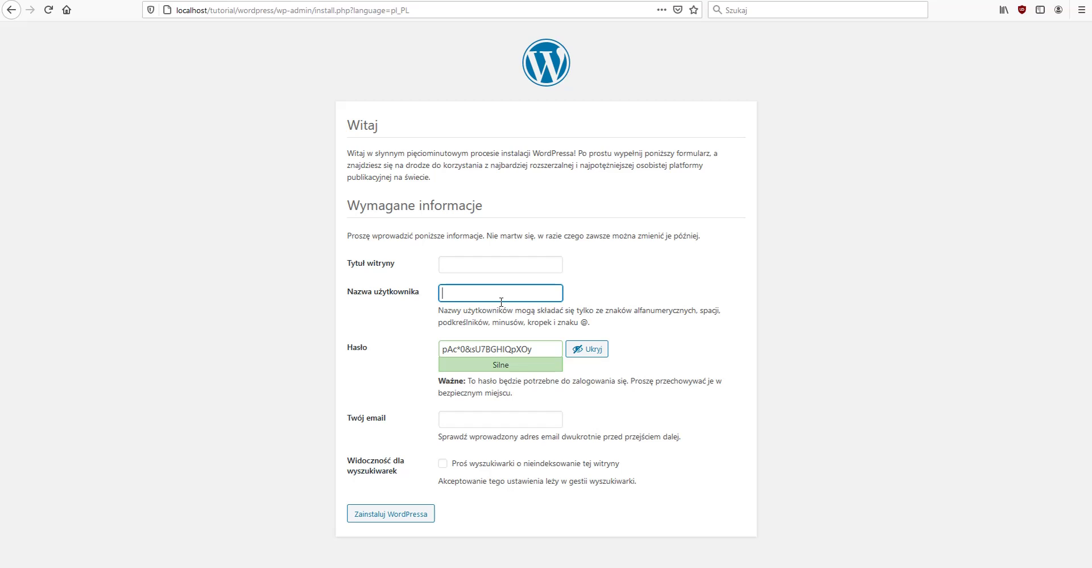
text(aurelia)
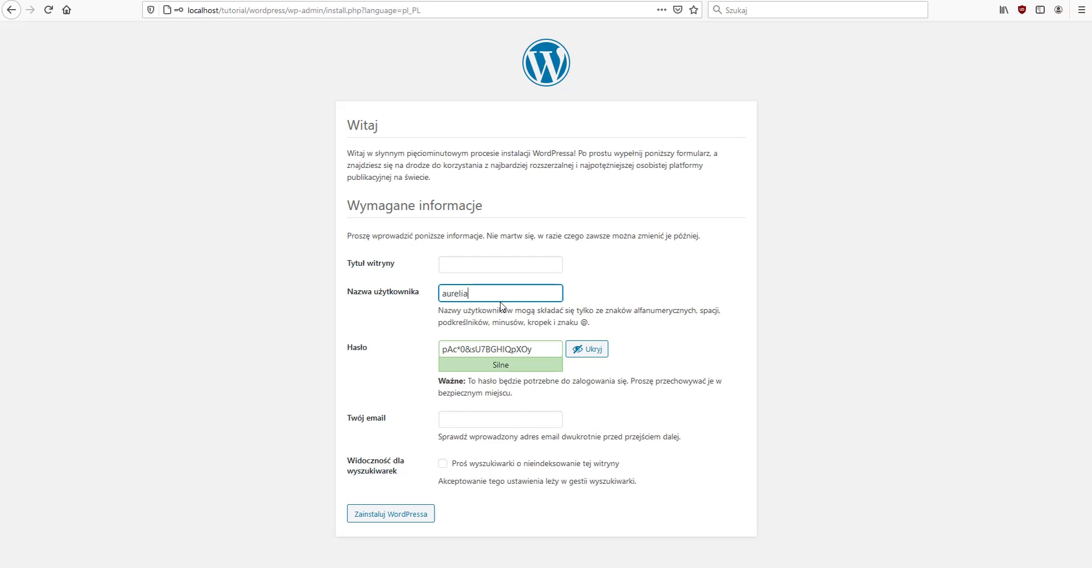
click(483, 260)
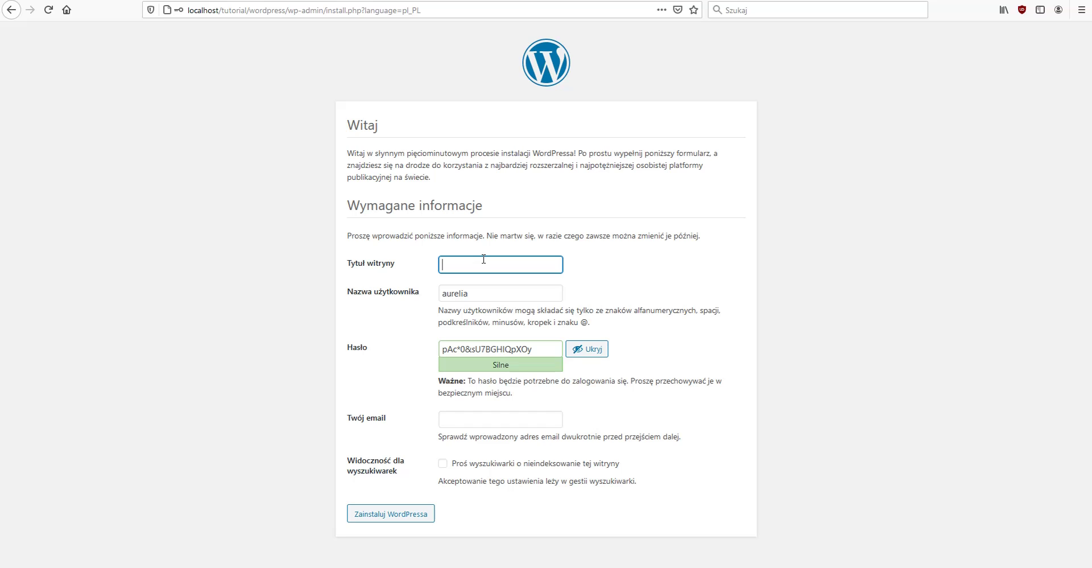
drag(442, 349, 592, 352)
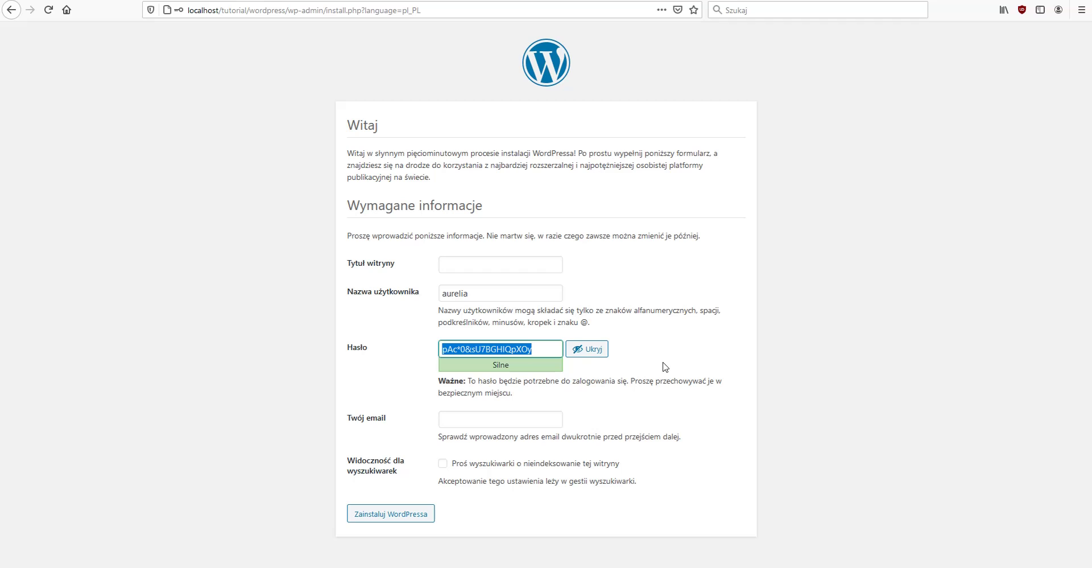
- Replace the suggested admin password with a short custom one and confirm using a weak password
click(601, 352)
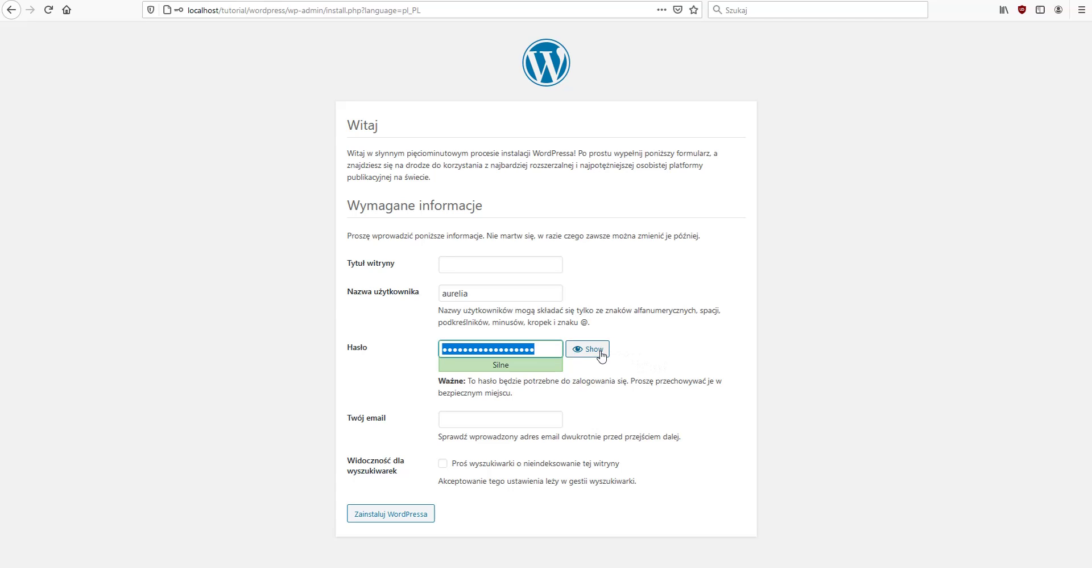
key(BackSpace)
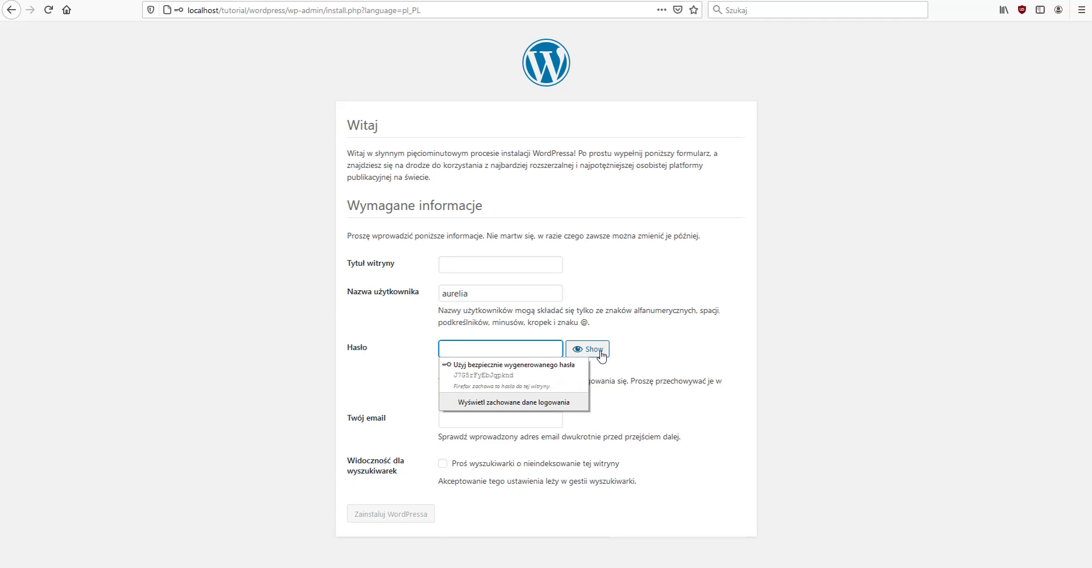
text(password)
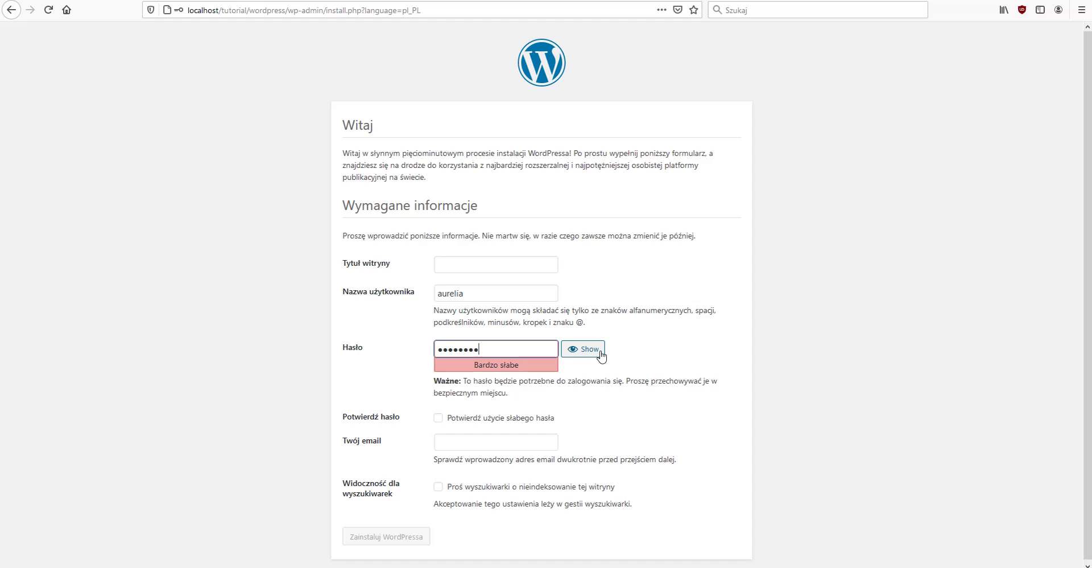
text(12)
scroll(616, 340, down, 1)
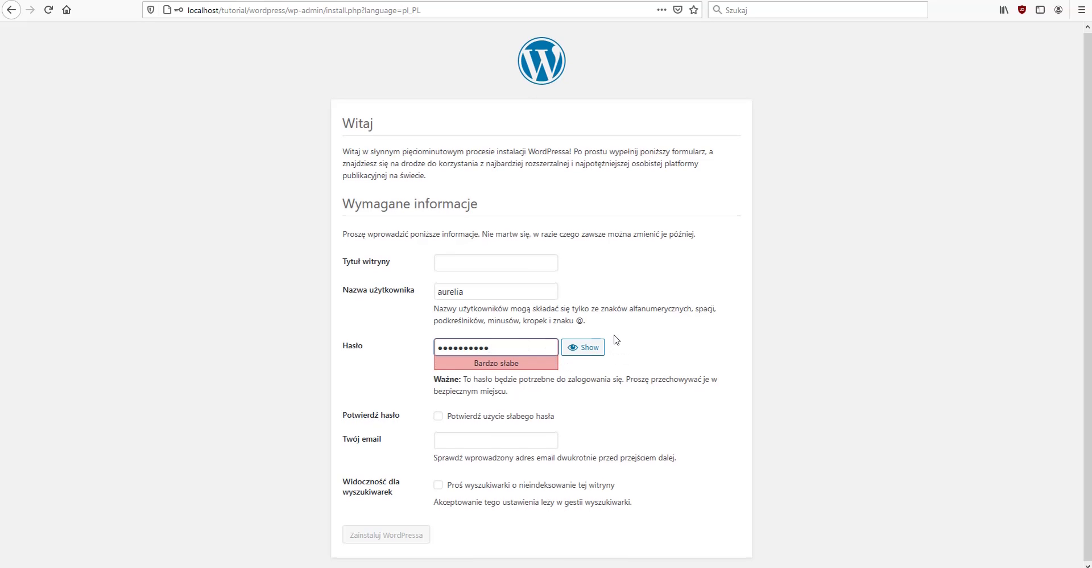
click(480, 418)
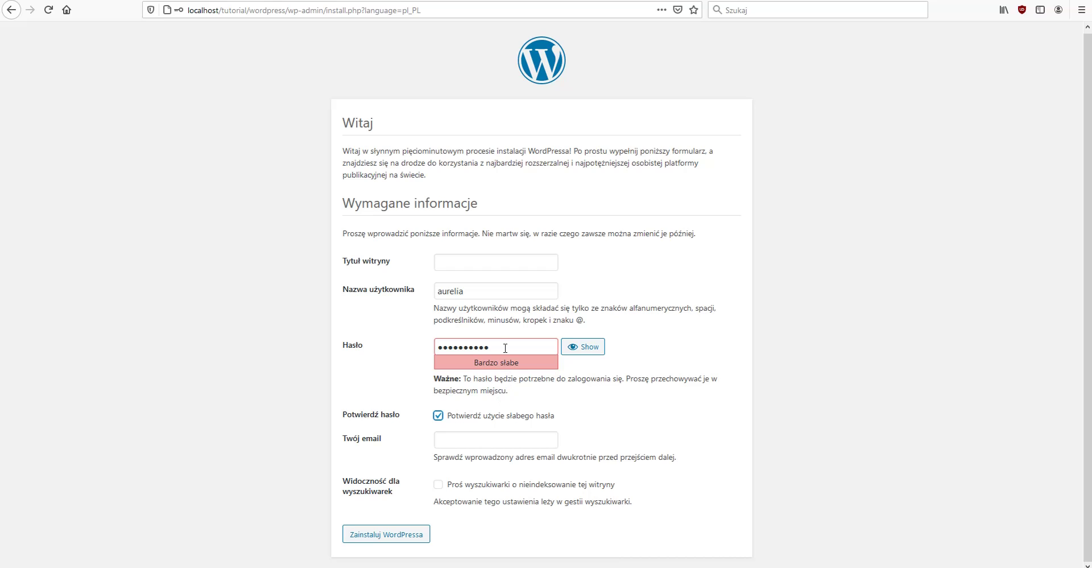
- Enter site title Tutorial and the admin e-mail, discourage search indexing, and install WordPress
click(501, 263)
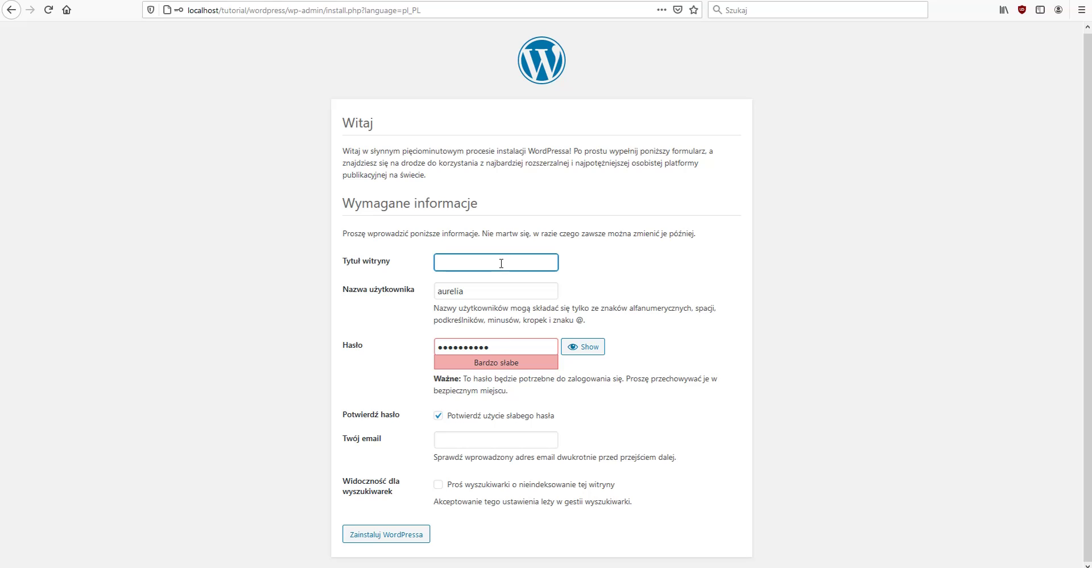
text(Tutorial)
click(534, 440)
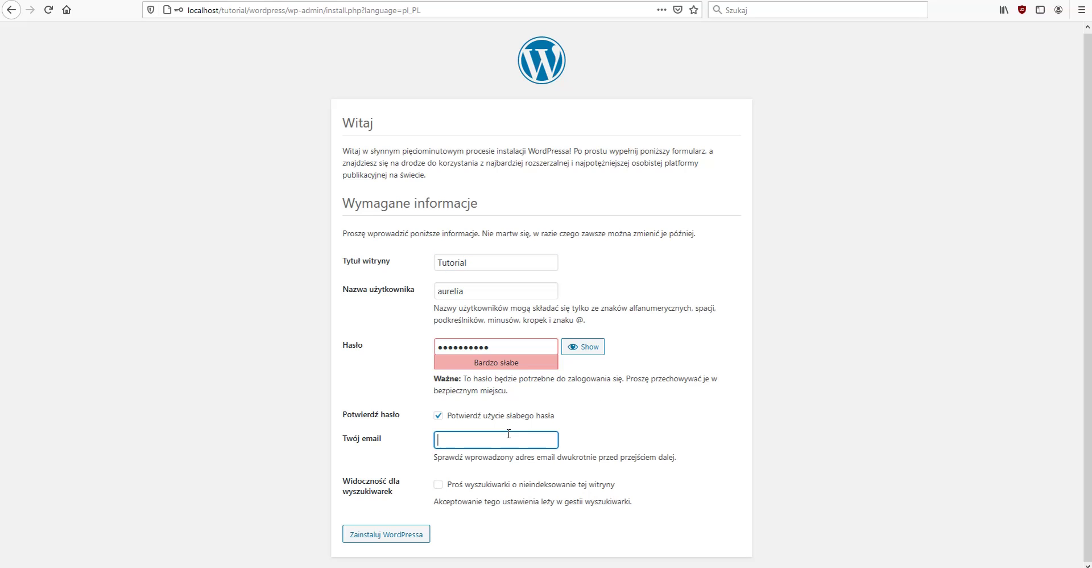
text(a)
key(BackSpace)
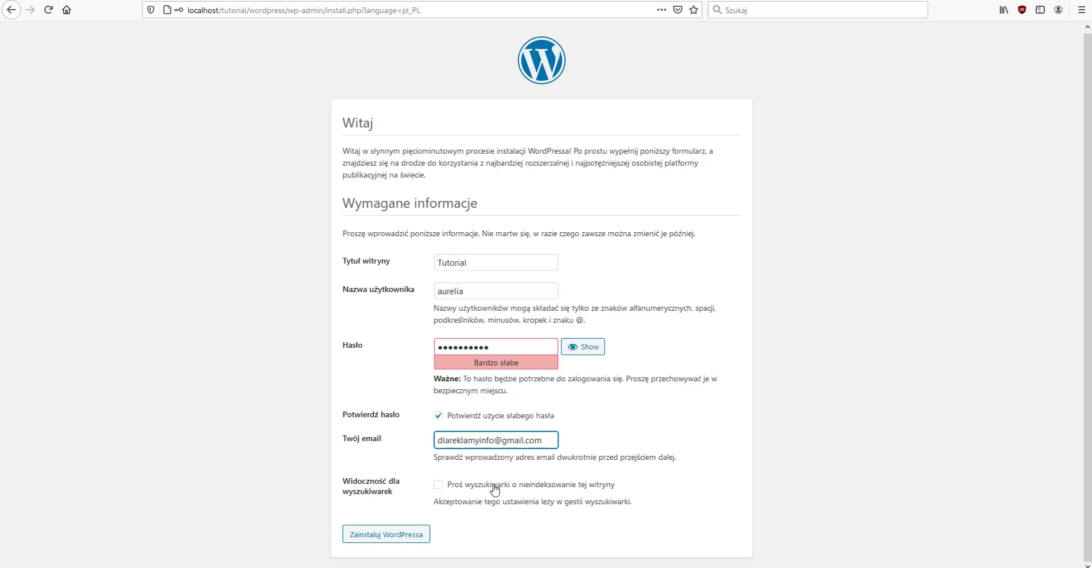
click(494, 489)
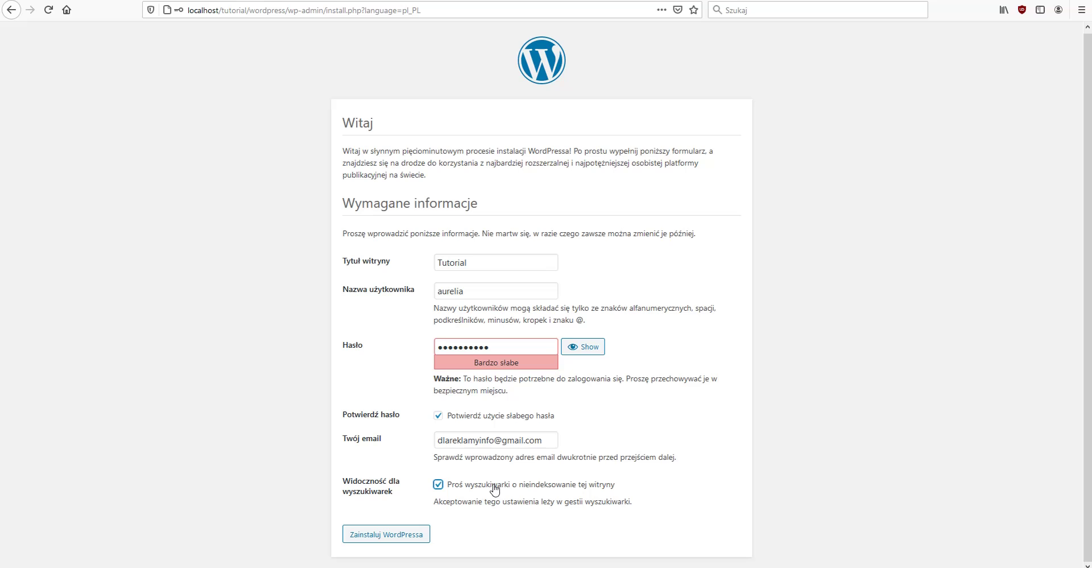
click(401, 540)
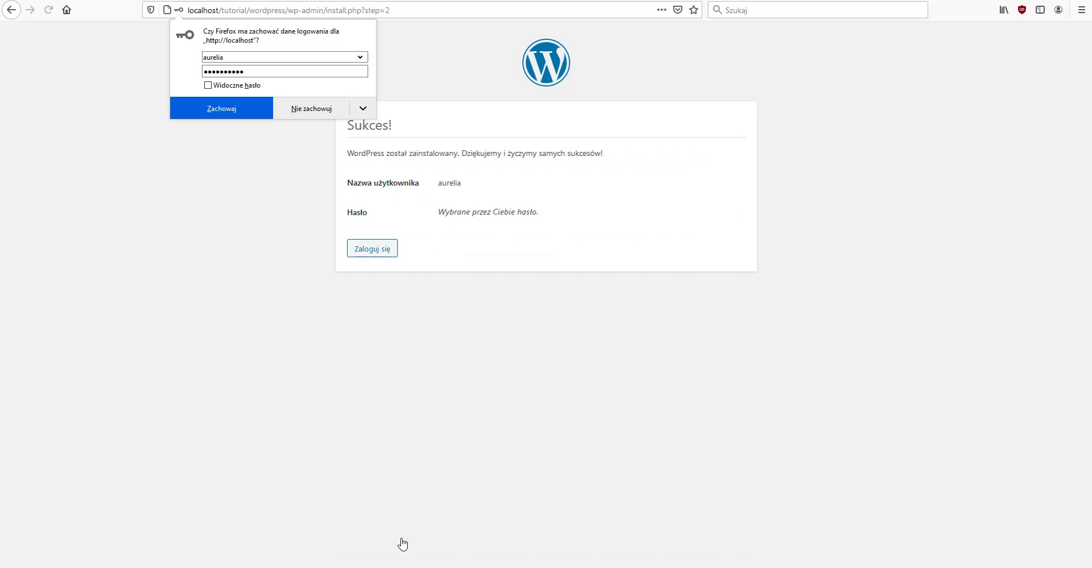
- Dismiss the save-login popup and log in with the admin username and password
click(257, 292)
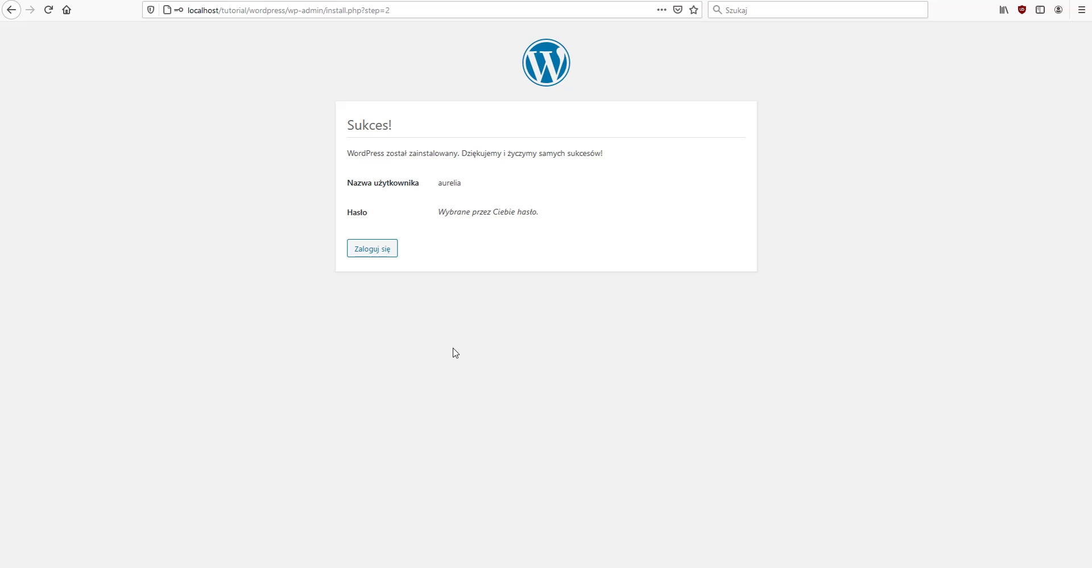
click(371, 249)
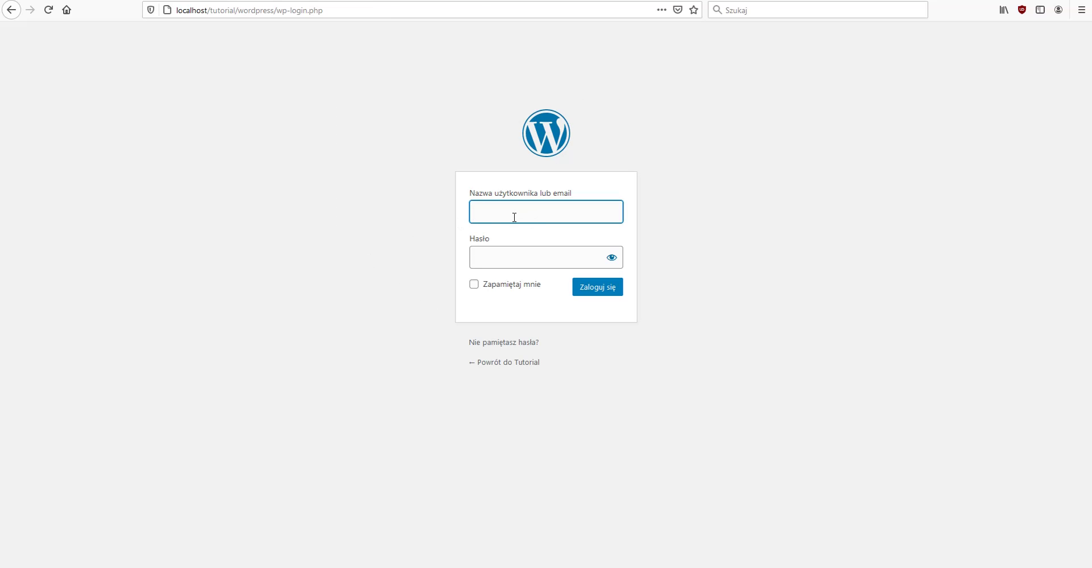
text(aurelia)
key(Tab)
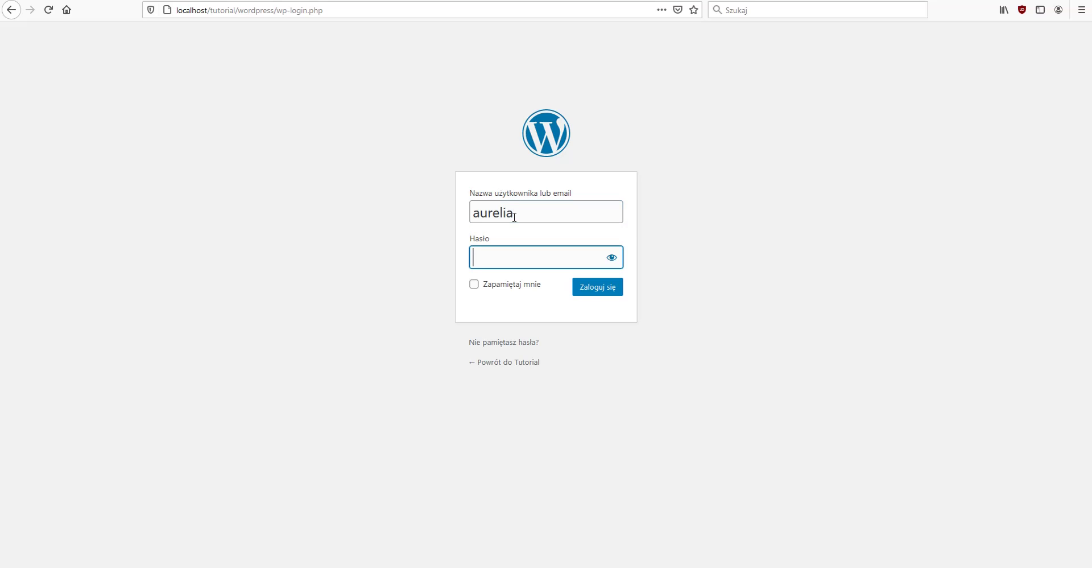
text(********)
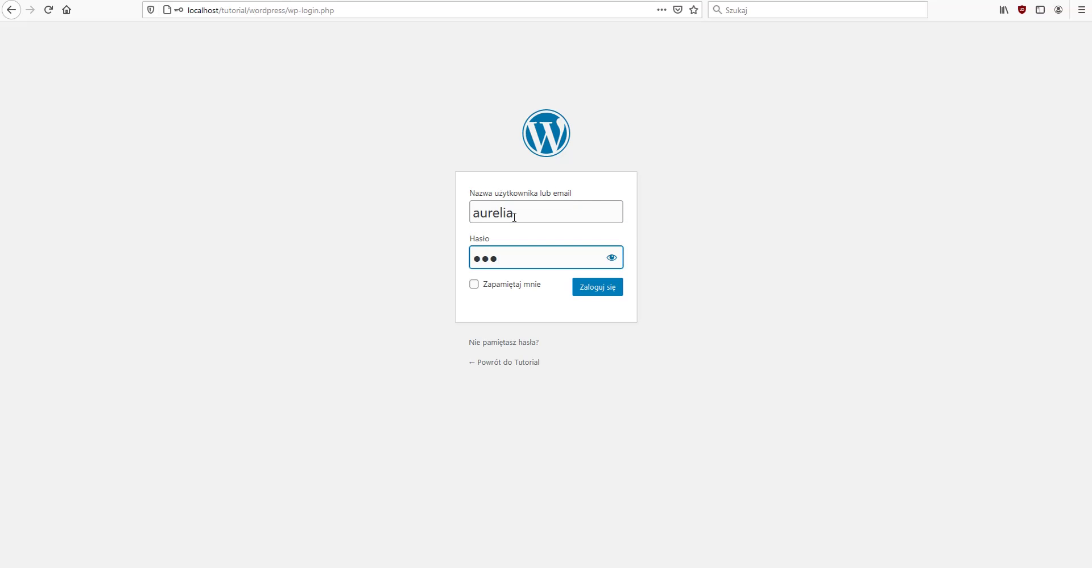
text(**)
click(584, 290)
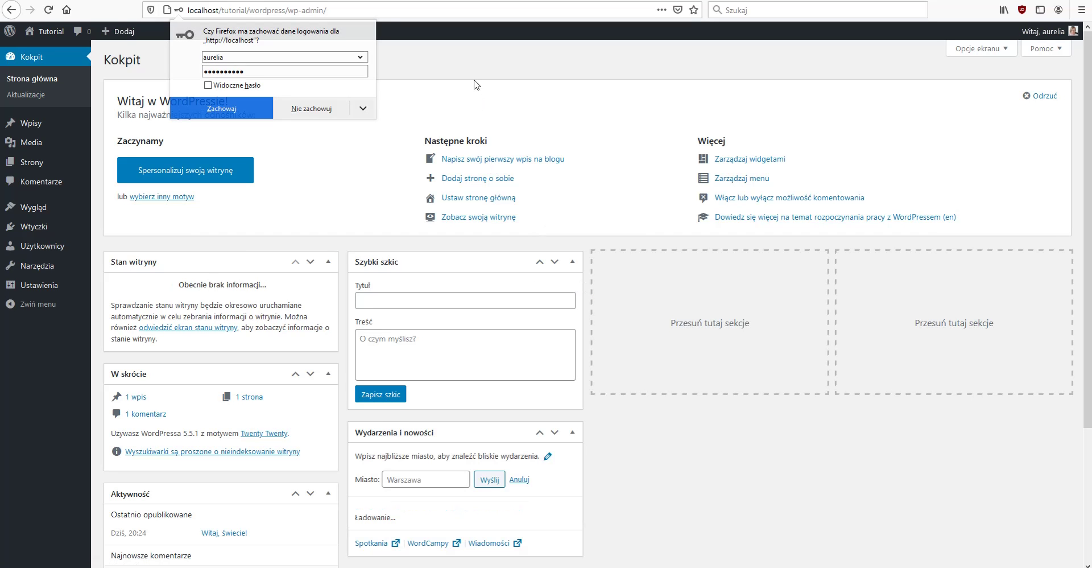
- Dismiss Firefox's offer to save the login details
click(477, 84)
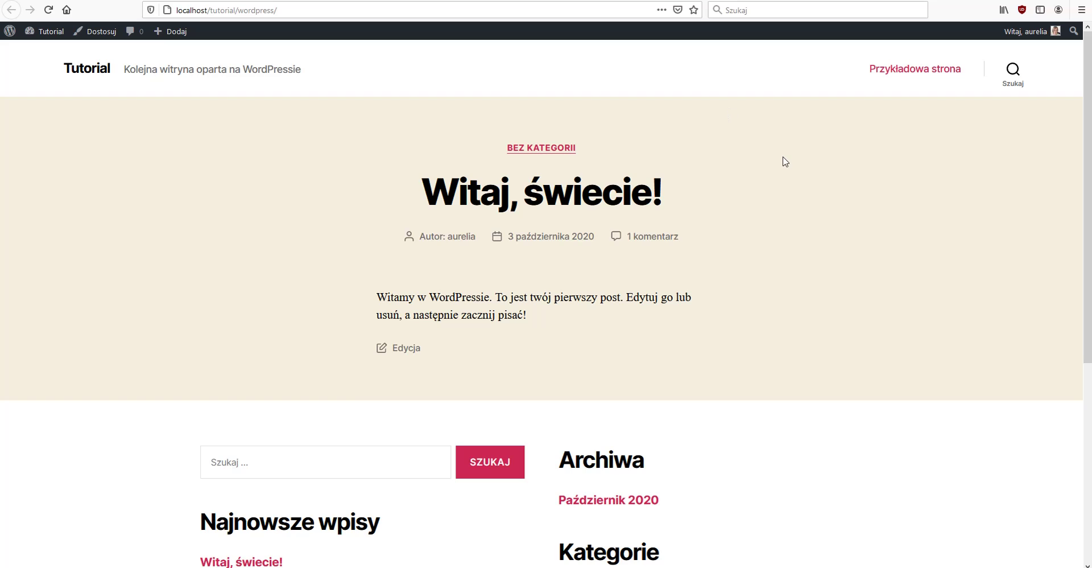
scroll(795, 220, down, 4)
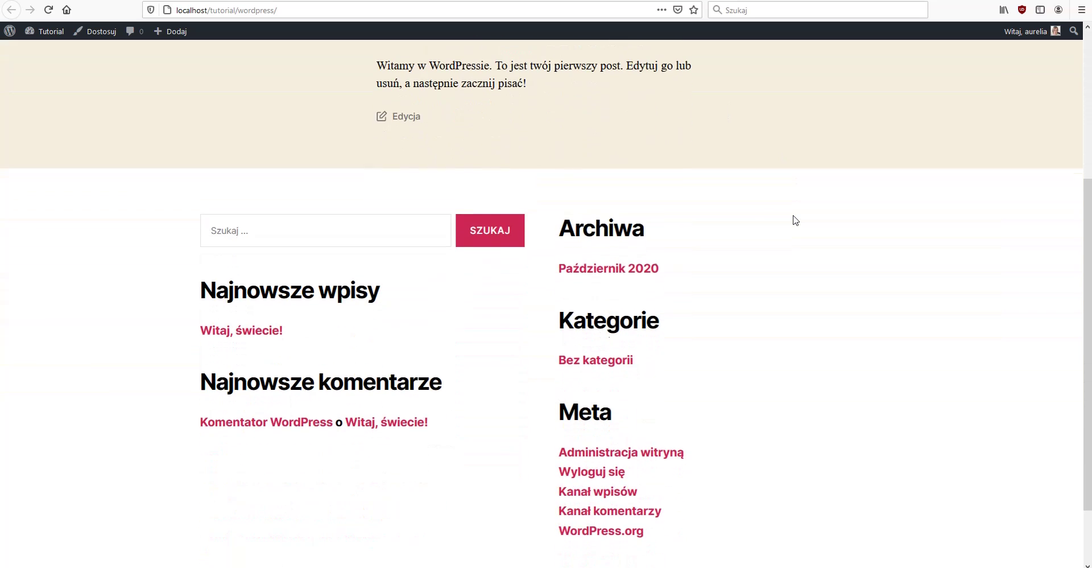
scroll(795, 220, down, 2)
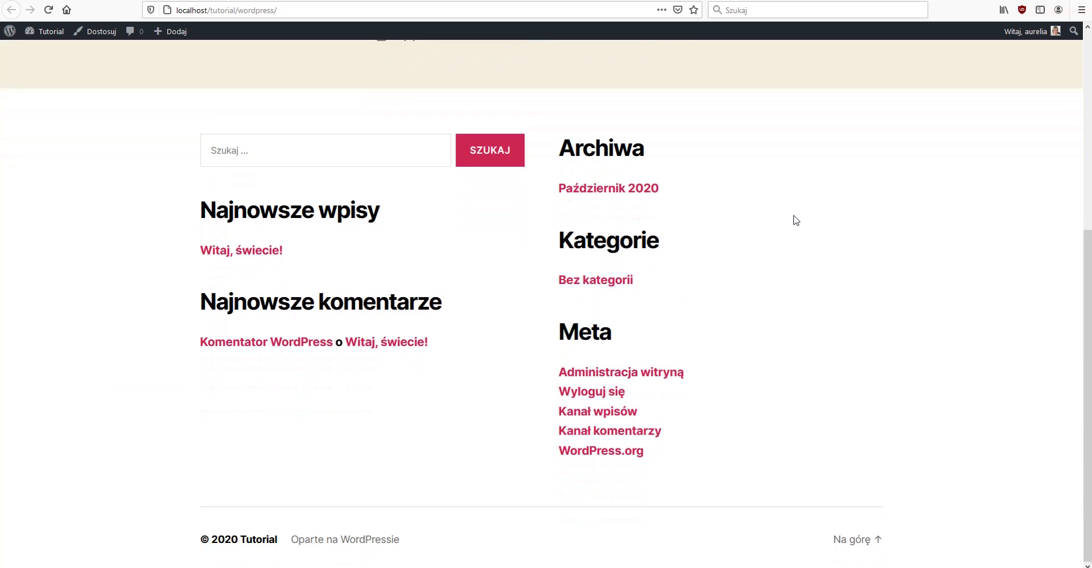
scroll(796, 220, up, 5)
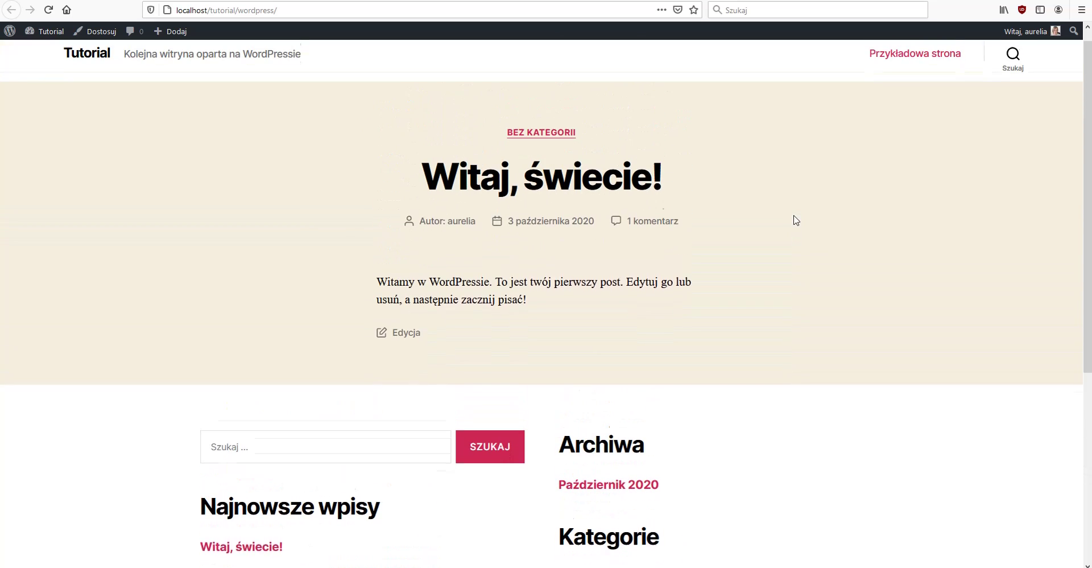